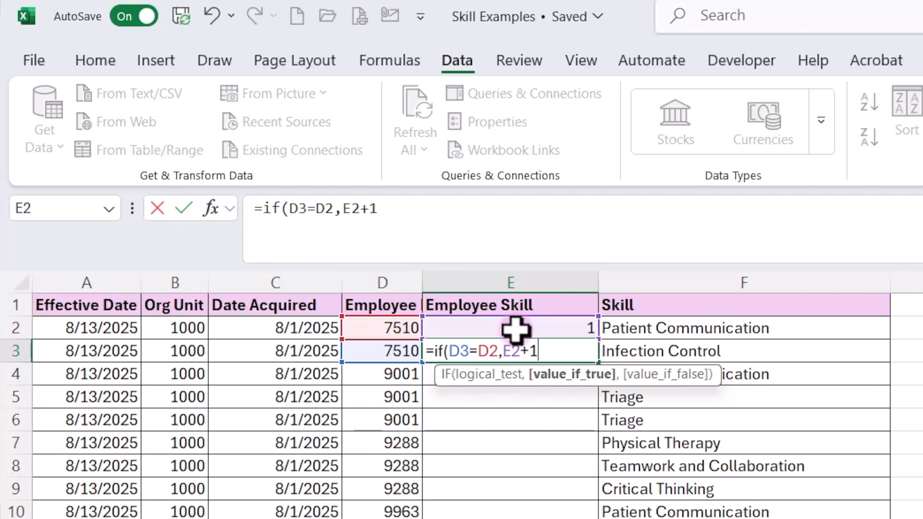
Complete the formula in E3 as =IF(D3=D2,E2+1,1) and fill it down the Employee Skill column
text(,)
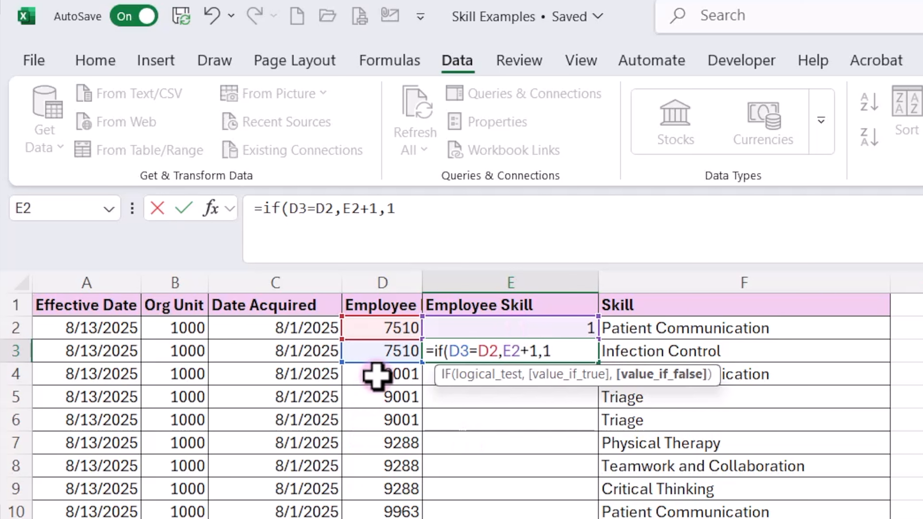
text(1))
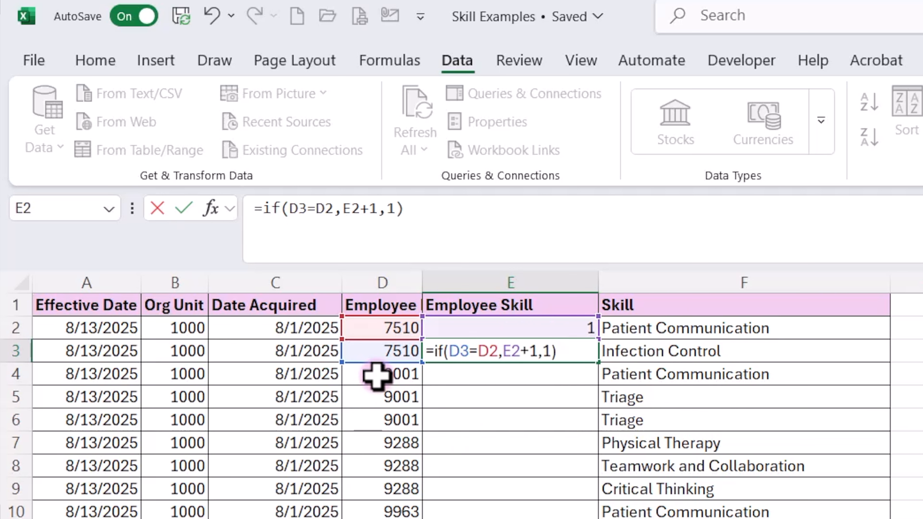
key(Return)
key(Up)
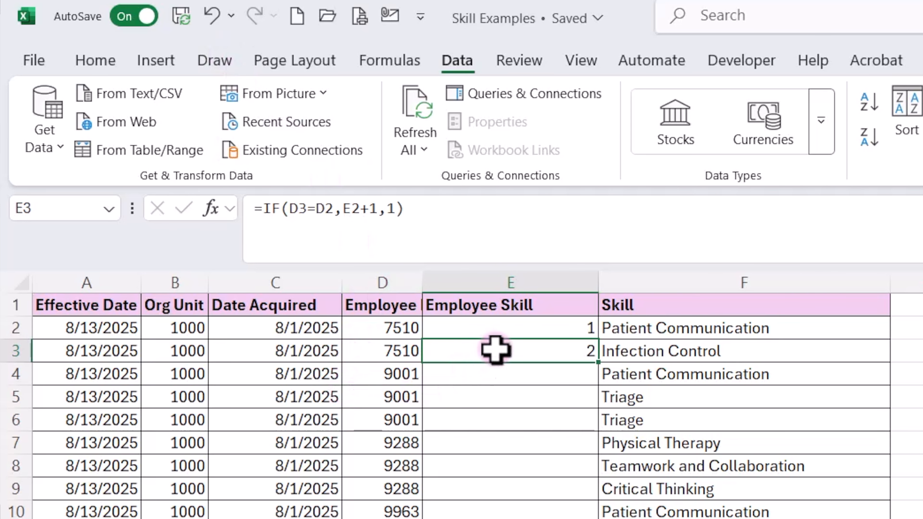
click(530, 351)
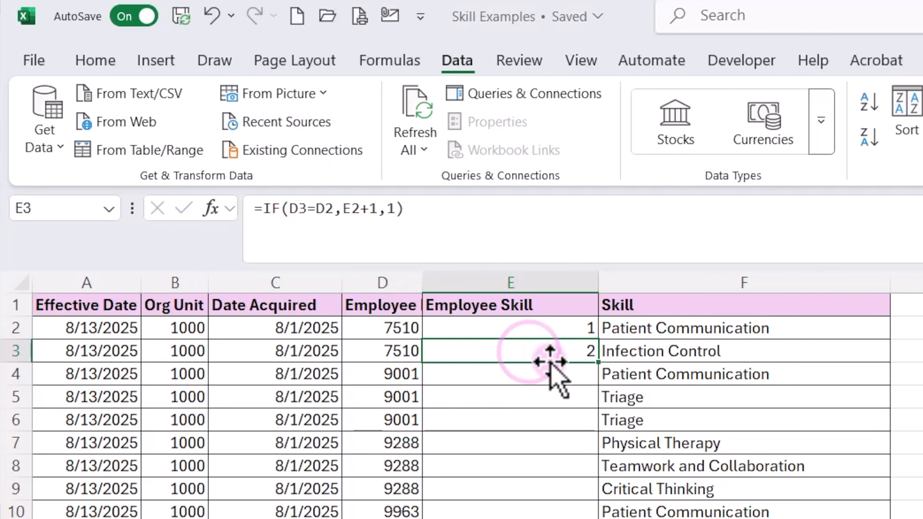
double_click(600, 366)
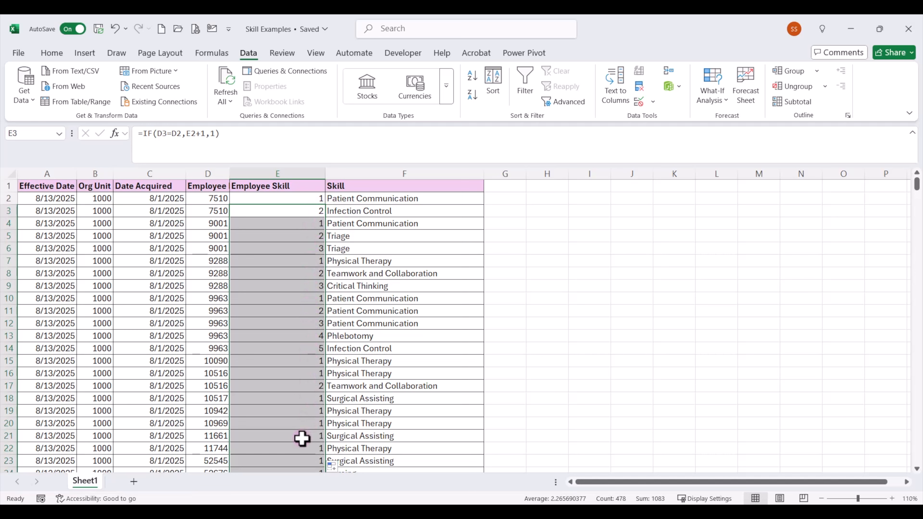
Replace the formulas in the Employee Skill column with their values and check the numbering in rows 10 to 14
click(271, 171)
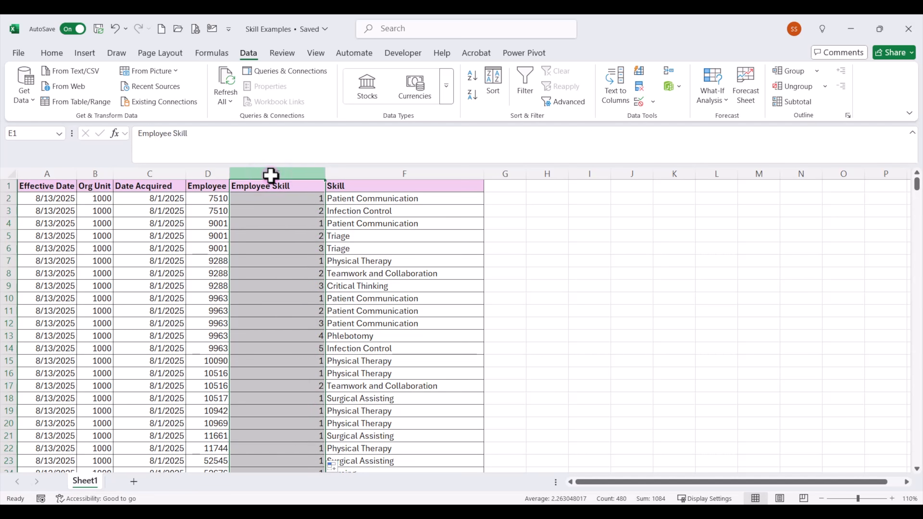
key(ctrl+c)
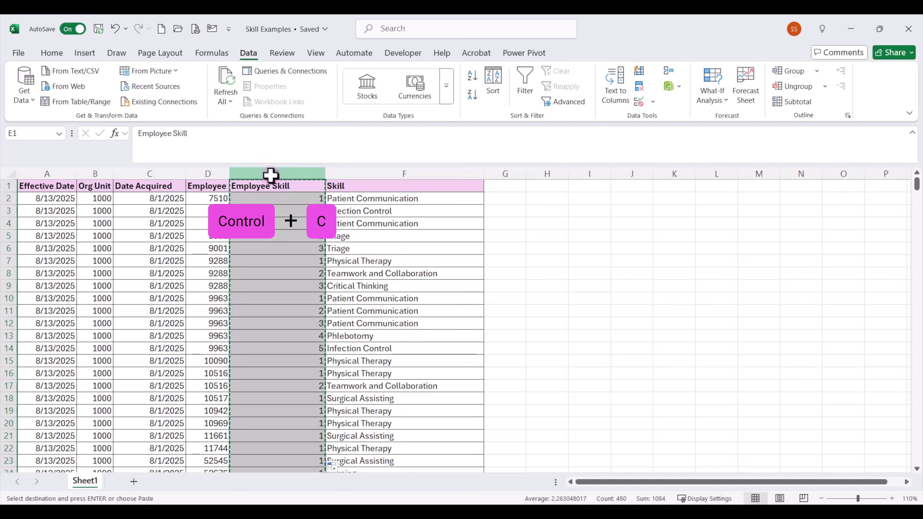
key(ctrl+shift+v)
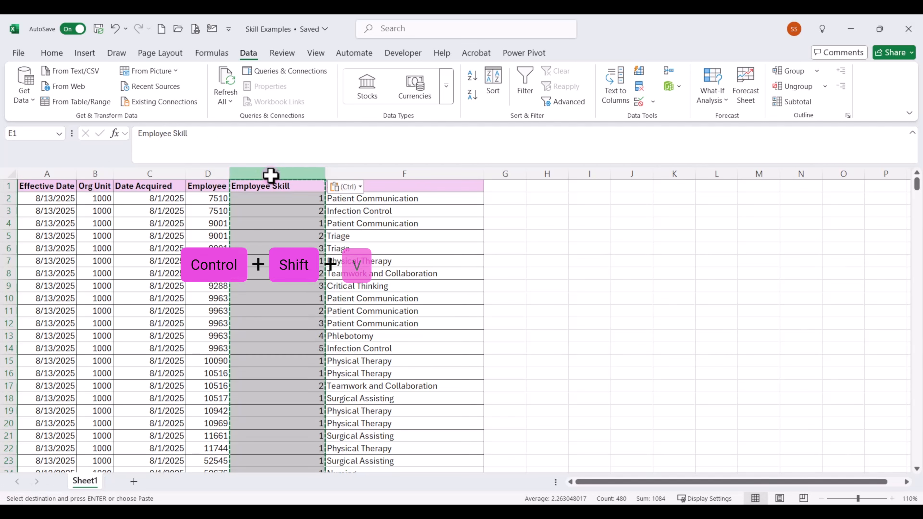
click(283, 199)
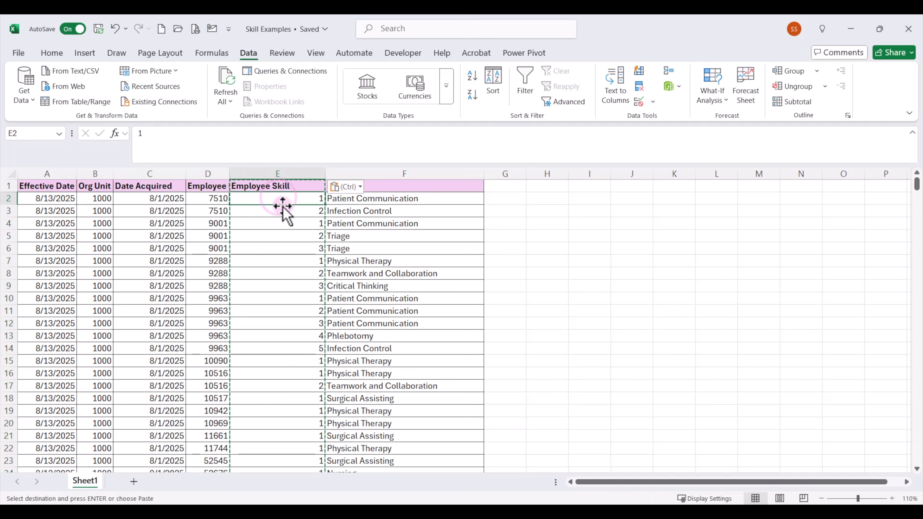
double_click(282, 213)
click(283, 240)
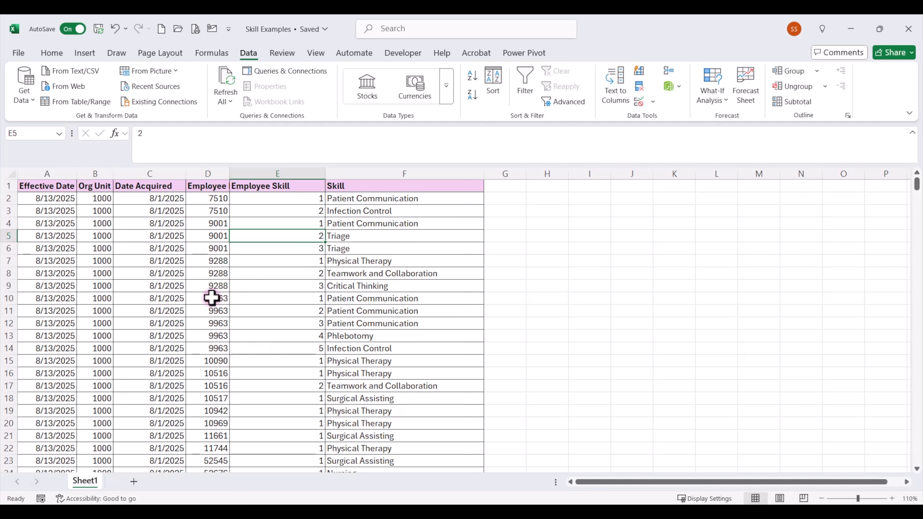
drag(205, 299, 283, 344)
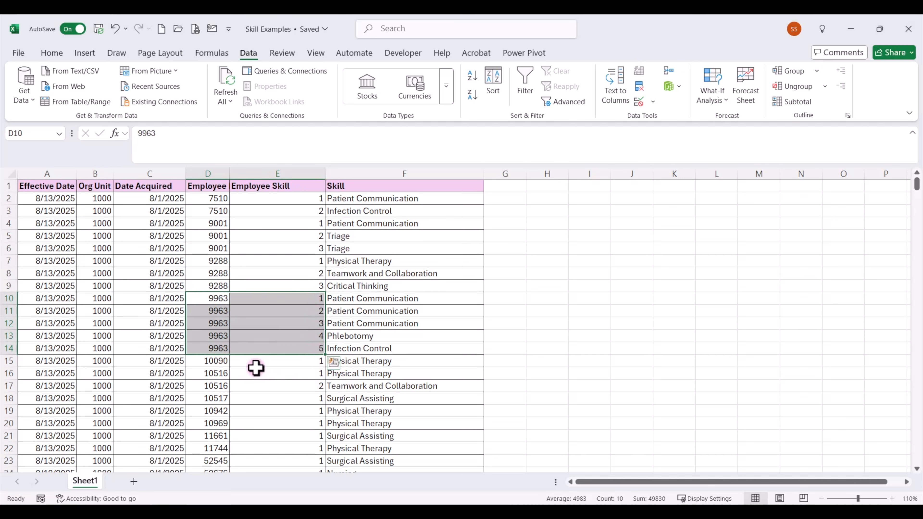
click(264, 365)
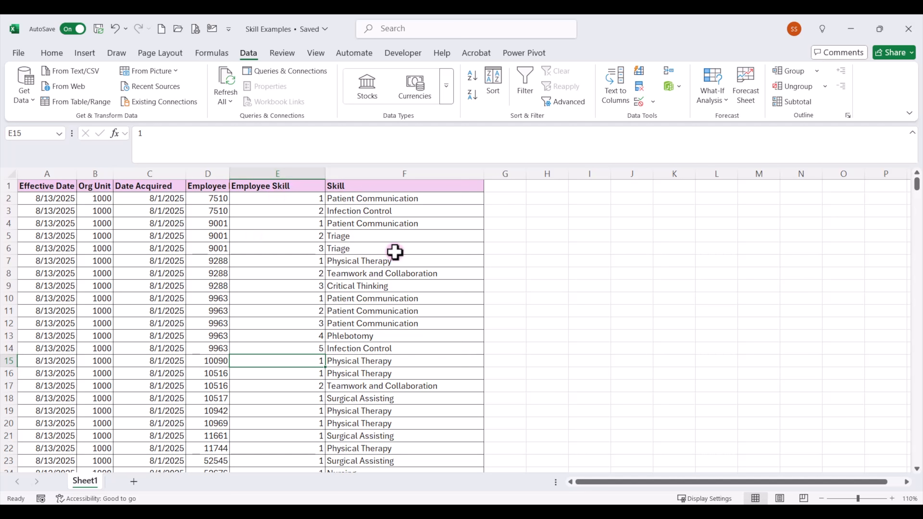
Insert a PivotTable from the range Sheet1!$A$1:$F$480 on a new worksheet
click(370, 188)
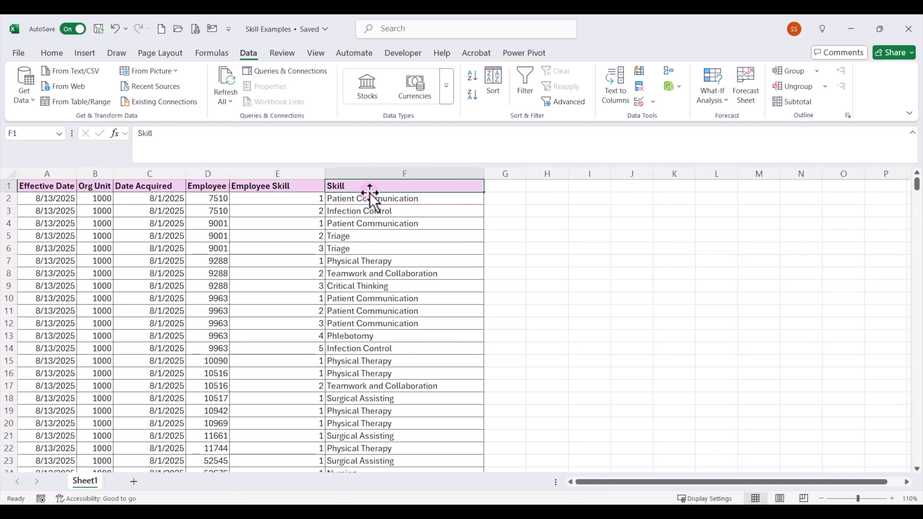
click(84, 54)
click(29, 99)
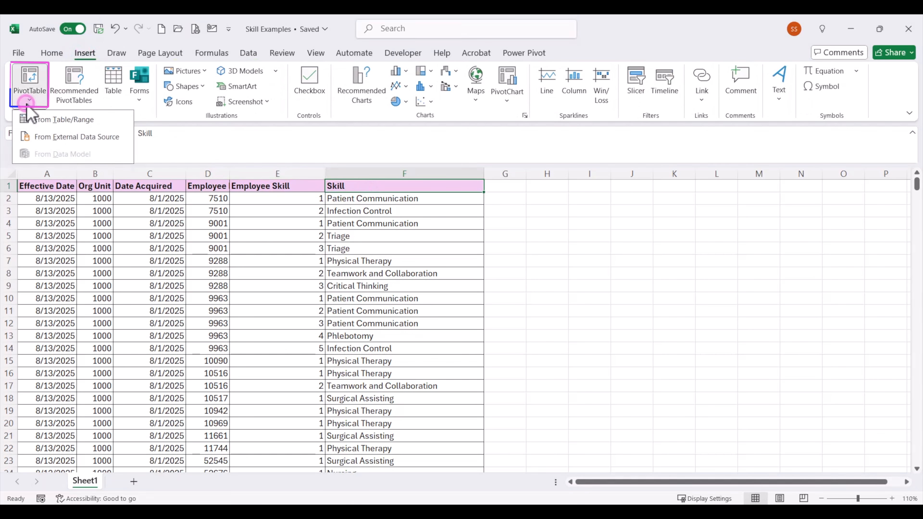
click(98, 119)
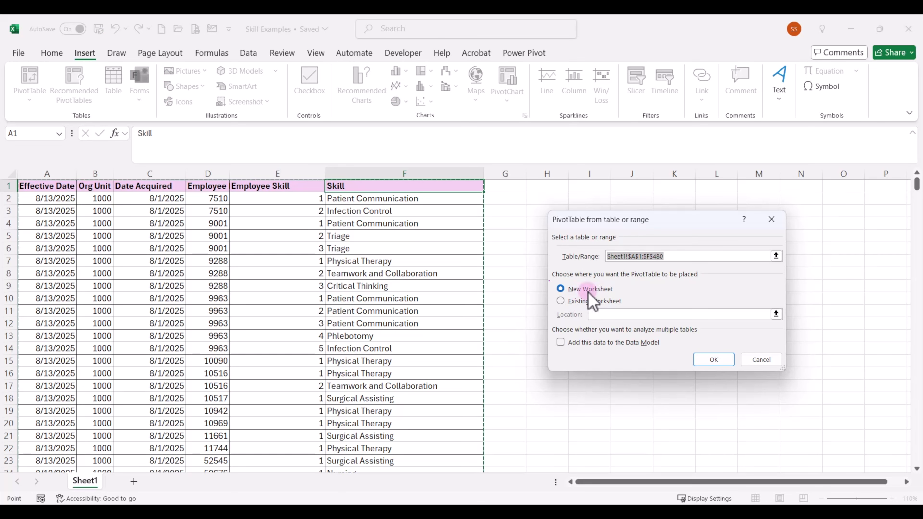
click(720, 358)
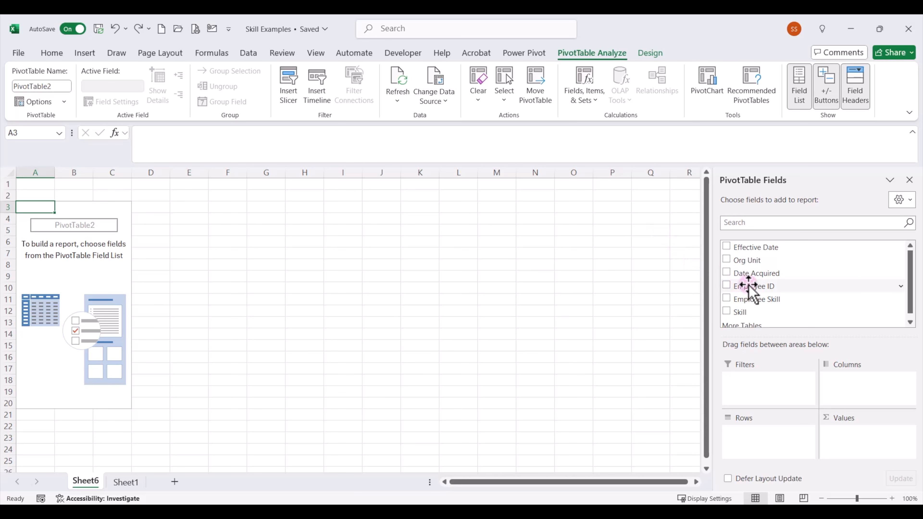
Add Employee ID and Skill as PivotTable rows and Employee ID as a value field
drag(750, 288, 745, 447)
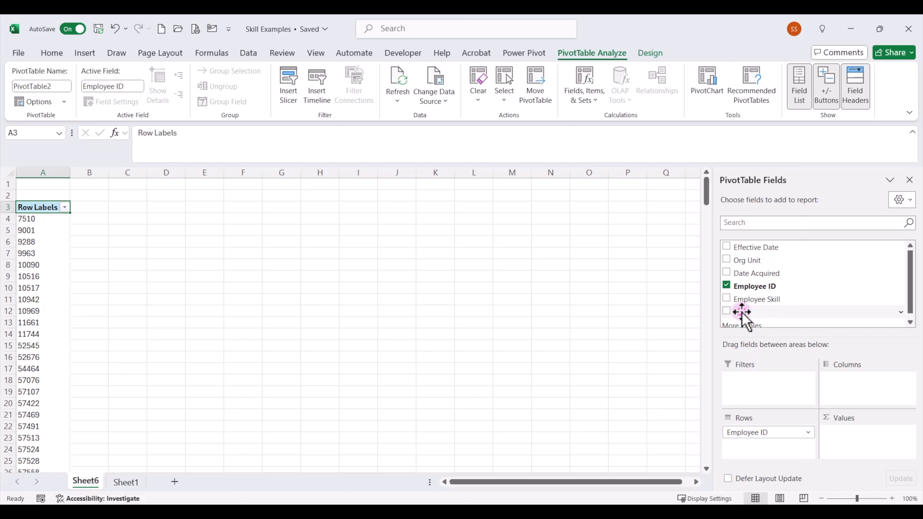
drag(741, 312, 745, 442)
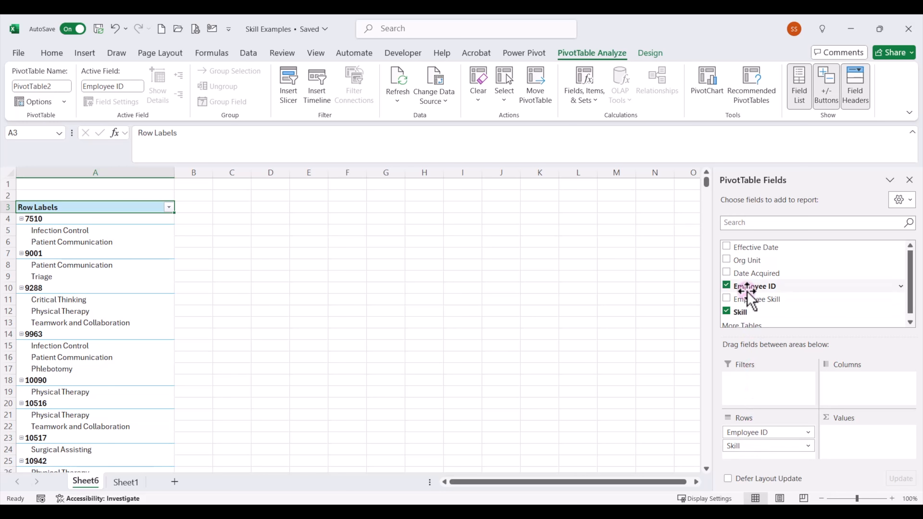
drag(747, 291, 881, 460)
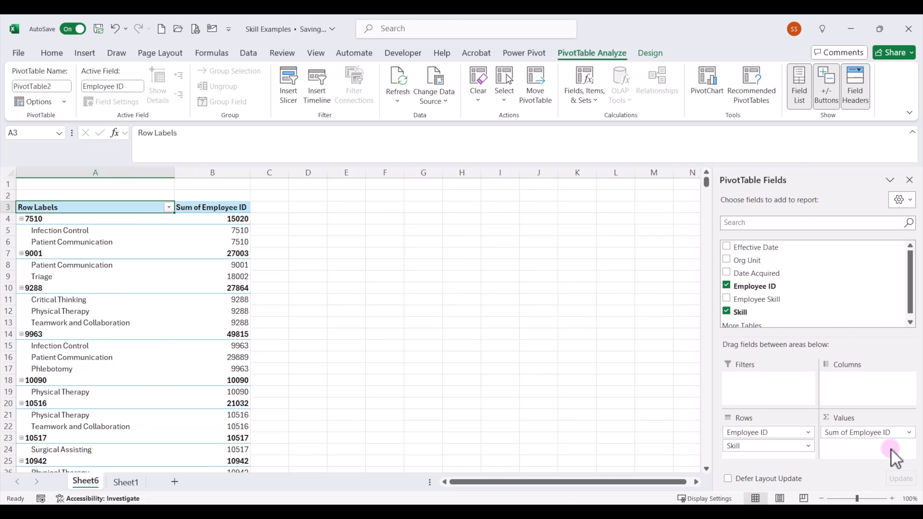
Summarize the PivotTable's Employee ID value field by Count
click(909, 432)
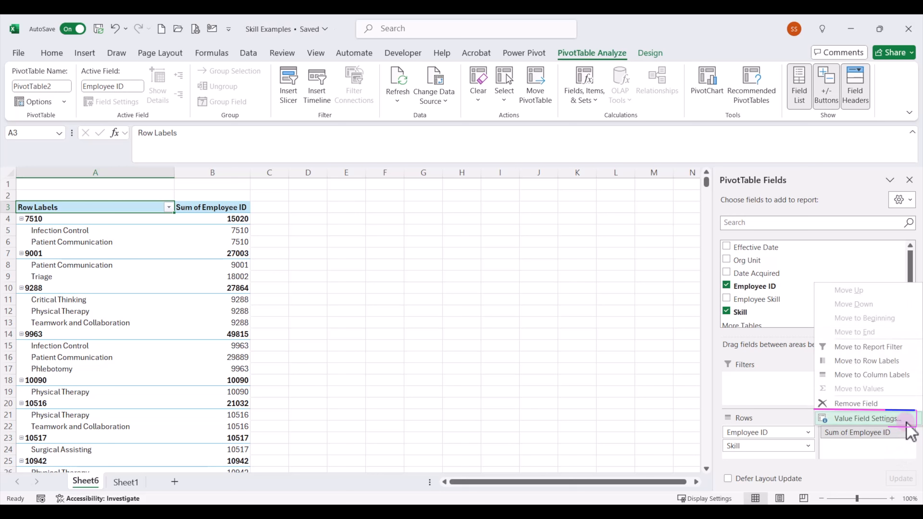
click(889, 422)
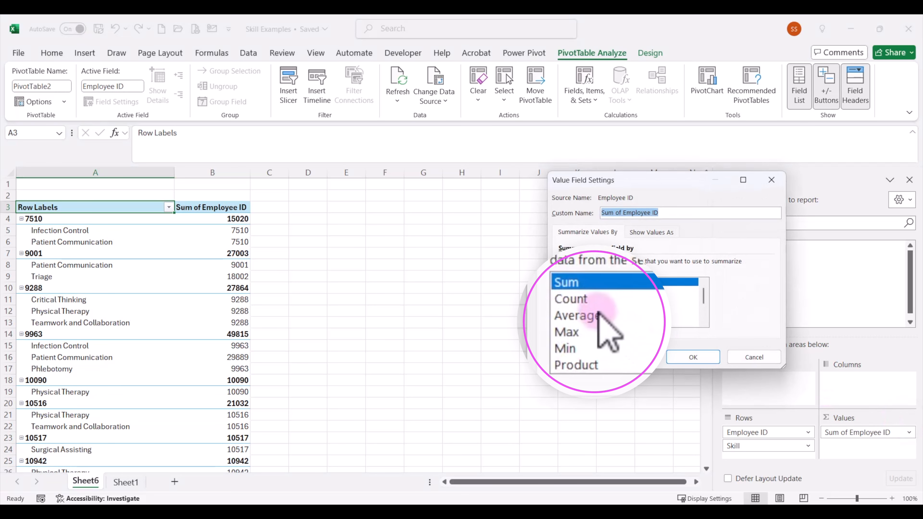
click(573, 290)
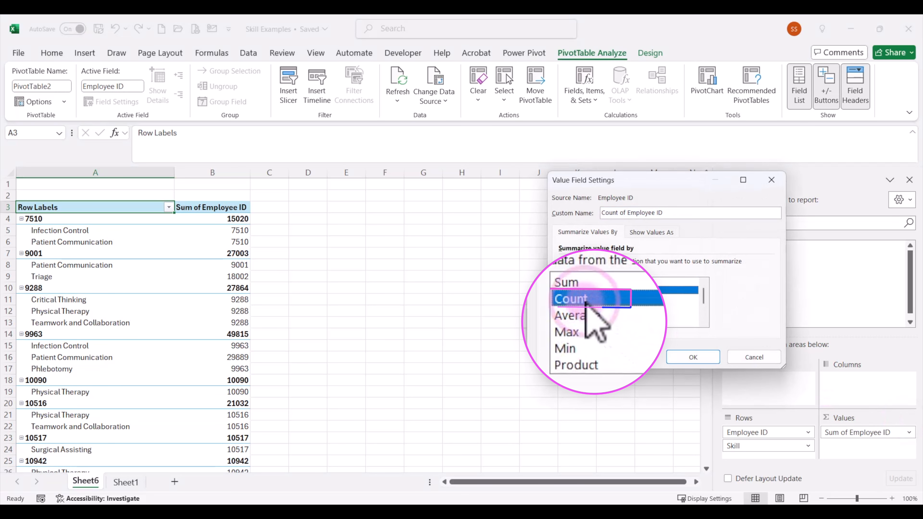
click(695, 359)
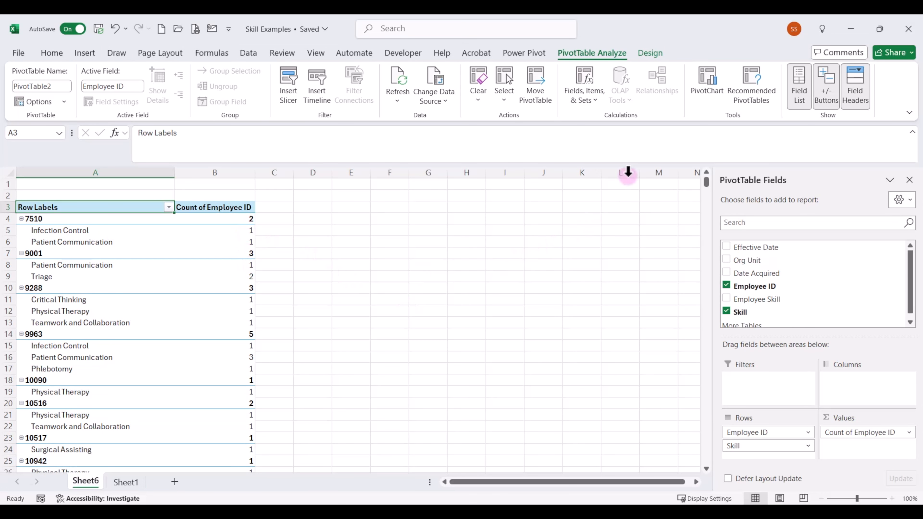
Set the PivotTable layout to not show subtotals
click(655, 53)
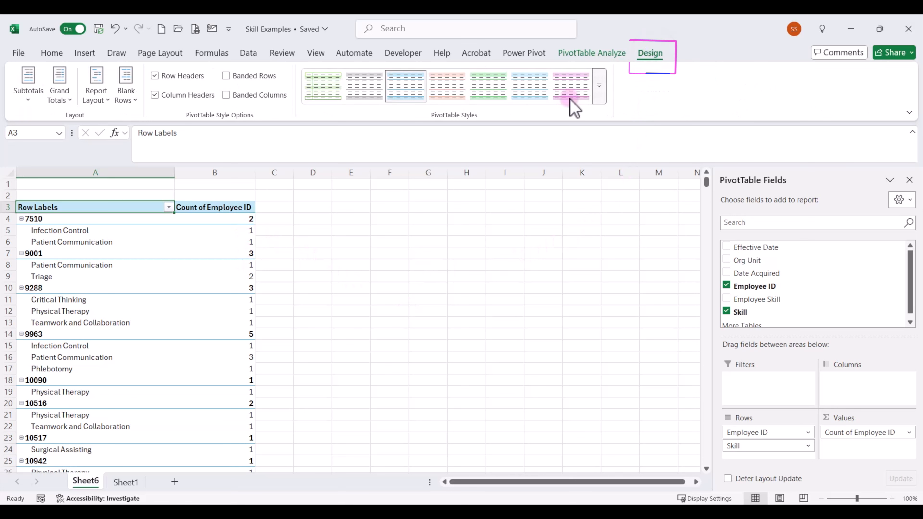
click(29, 100)
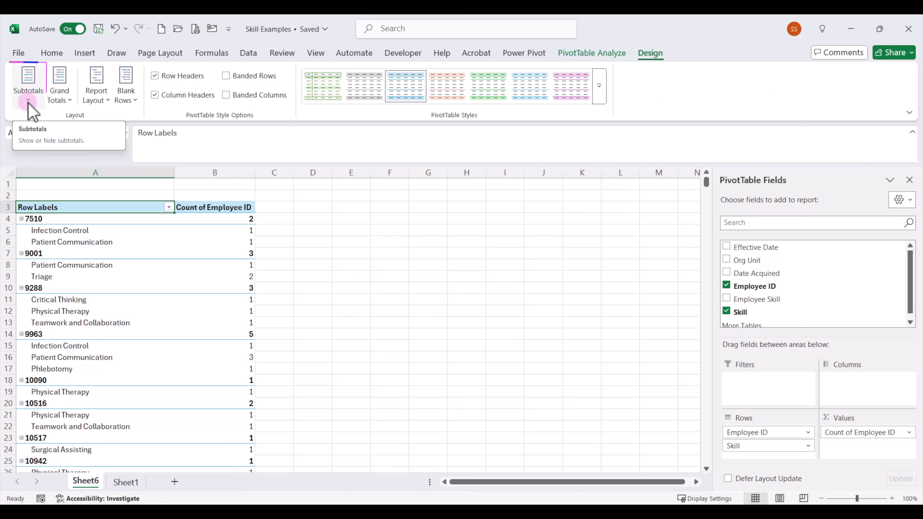
click(28, 103)
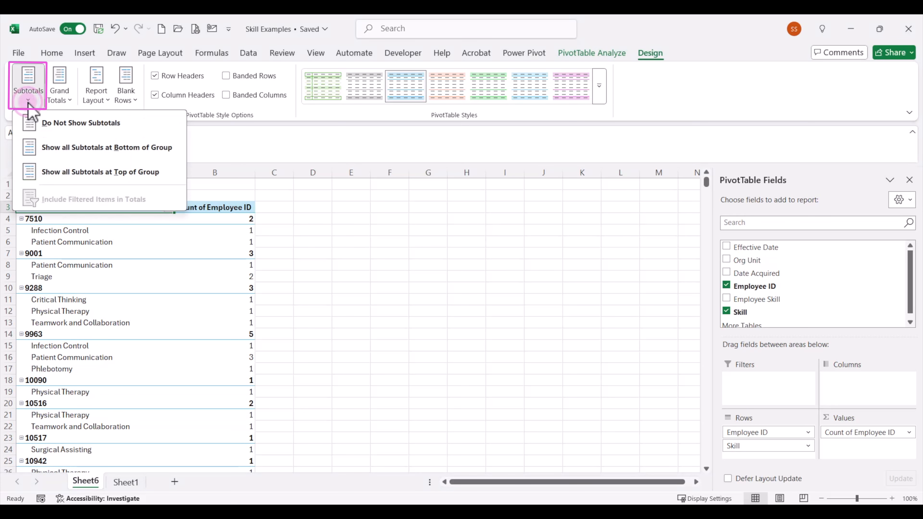
click(60, 128)
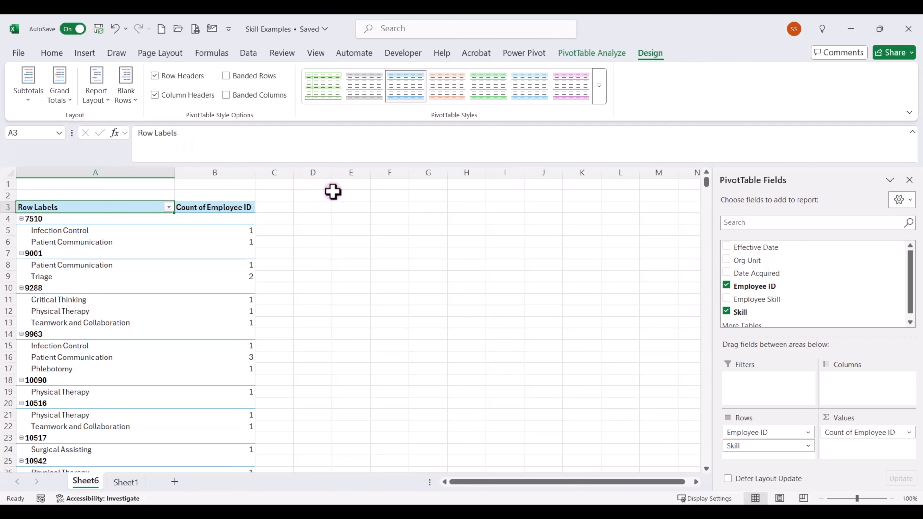
Highlight cells greater than 1 in the Count of Employee ID column with Light Red Fill with Dark Red Text
click(223, 171)
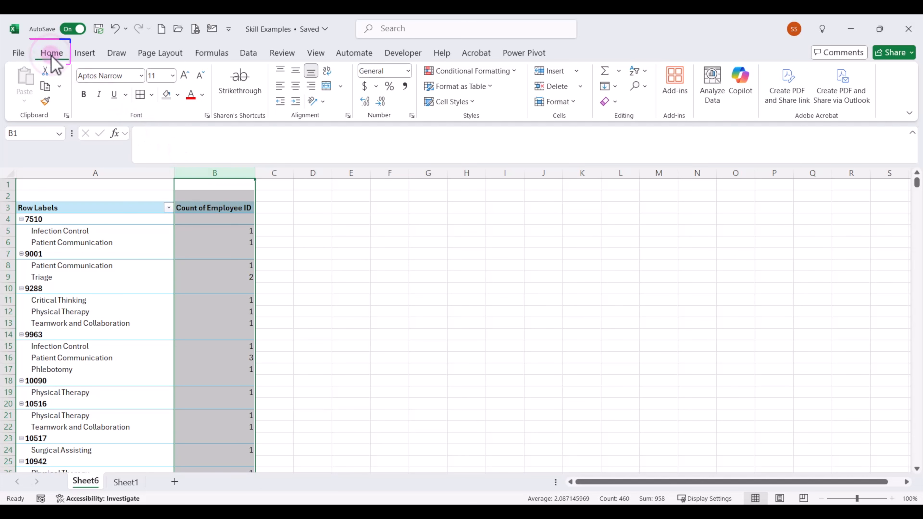
click(516, 71)
click(499, 94)
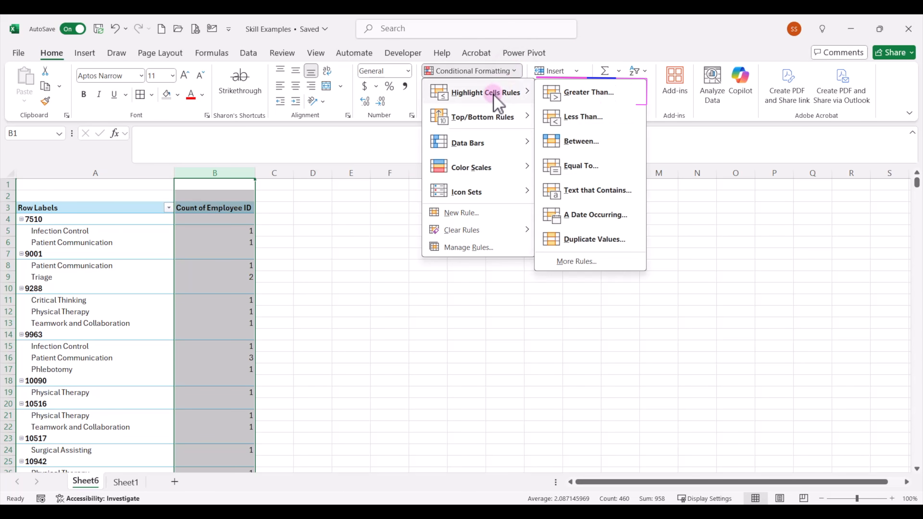
click(604, 92)
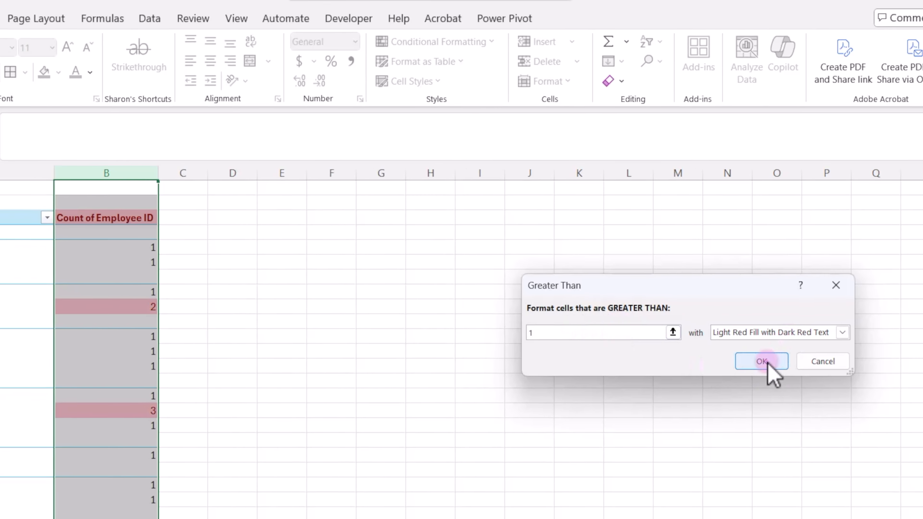
click(785, 385)
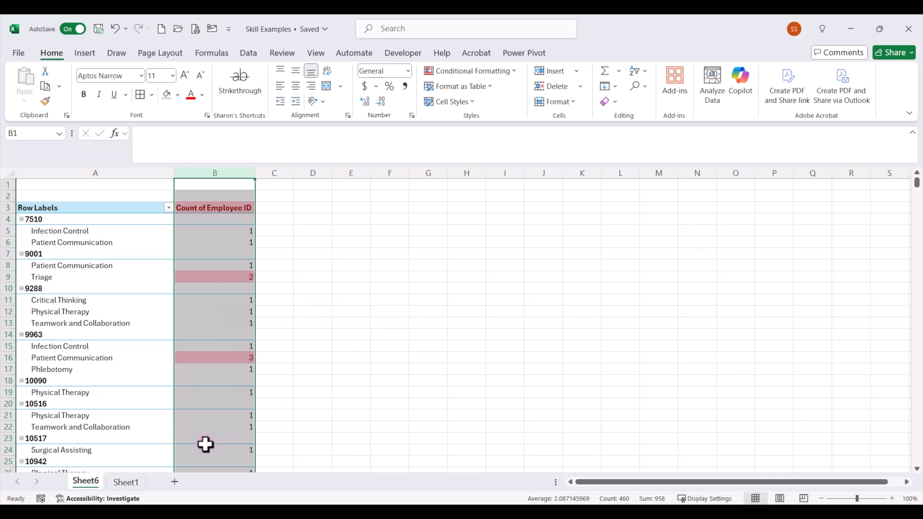
Turn on filtering for the header row of the data on Sheet1
click(127, 484)
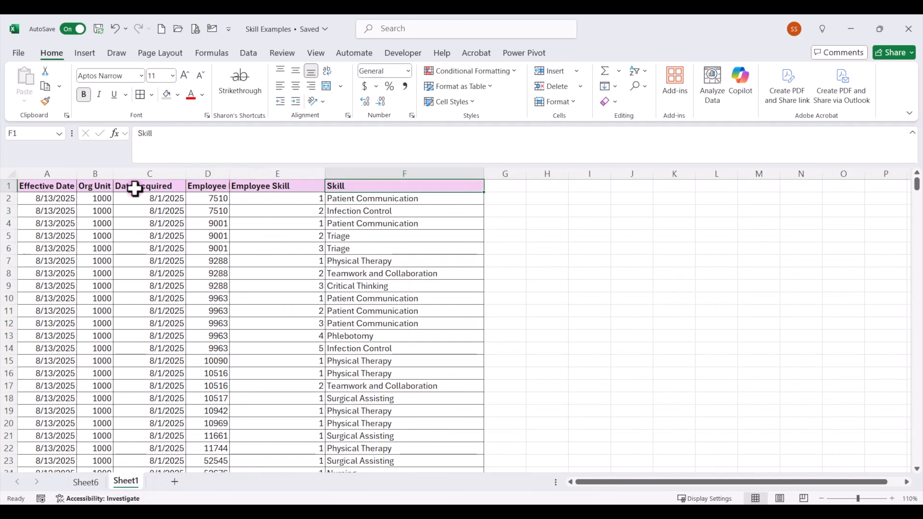
click(59, 186)
click(249, 53)
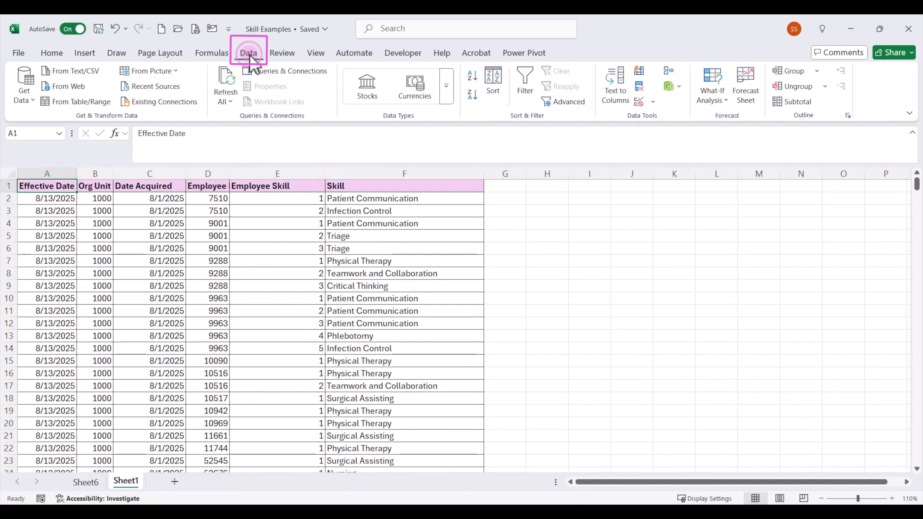
click(477, 101)
click(526, 91)
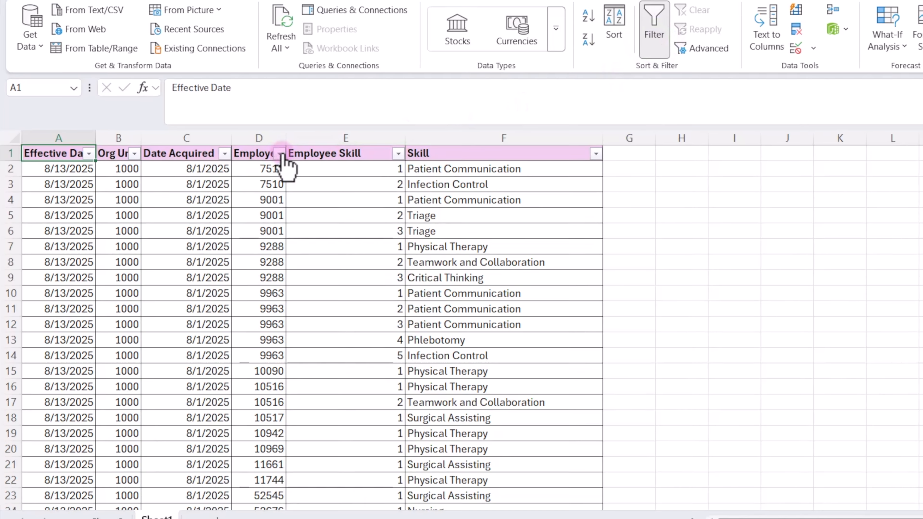
Filter the Employee ID column on Sheet1 to show only the employee who has the Triage skill listed twice
click(225, 186)
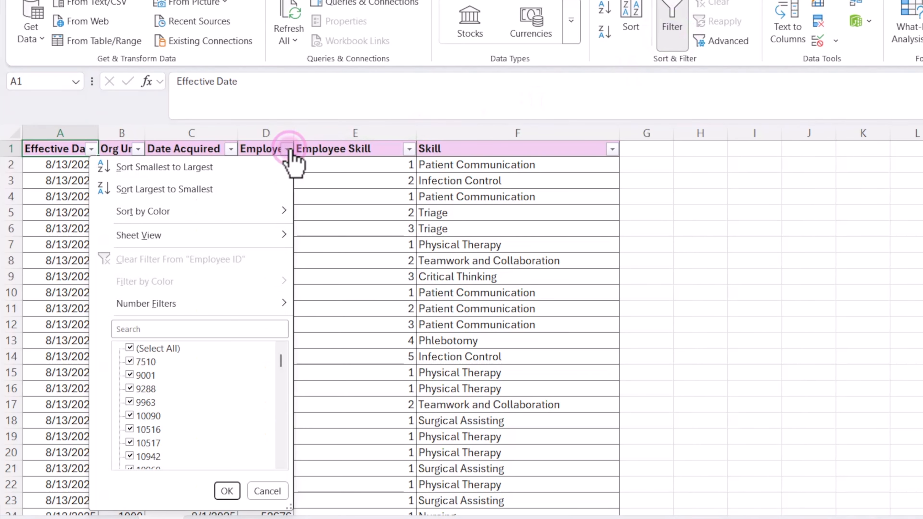
click(137, 329)
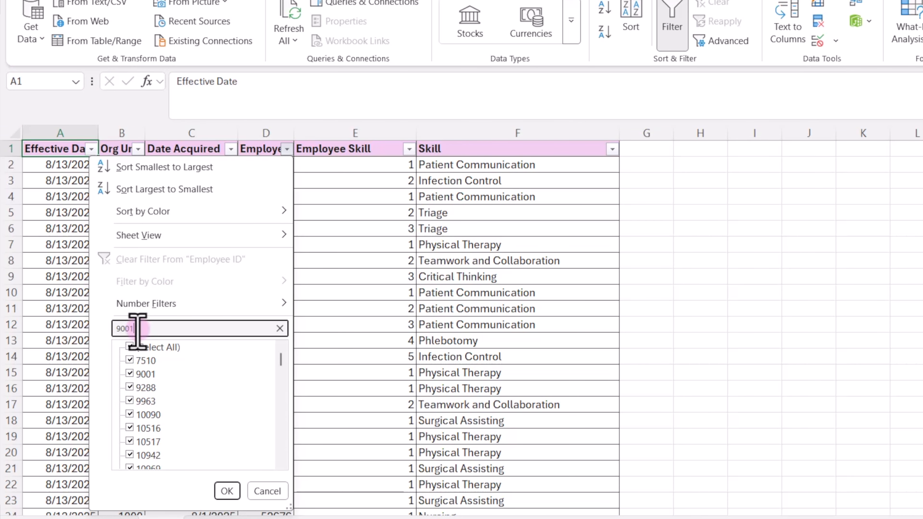
key(Return)
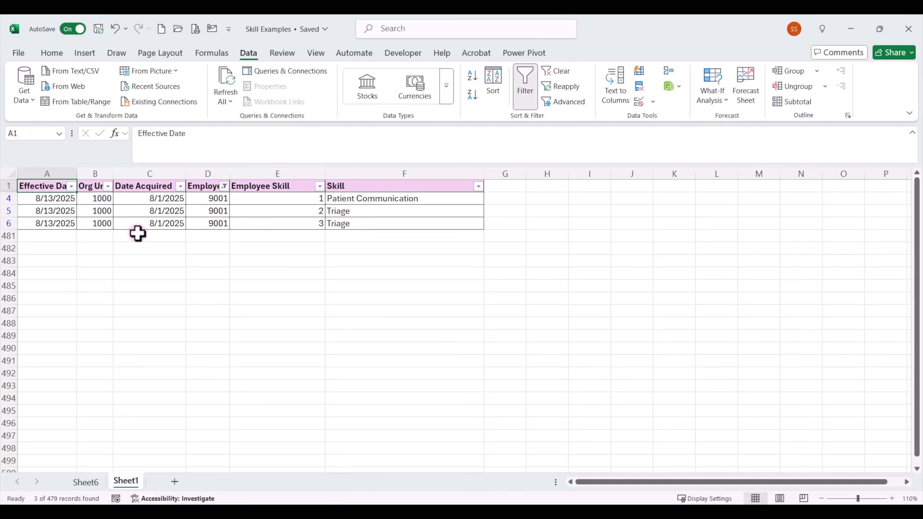
Delete the employee's repeated Triage entry in row 6 and clear the filter from the Sheet1 data
click(6, 223)
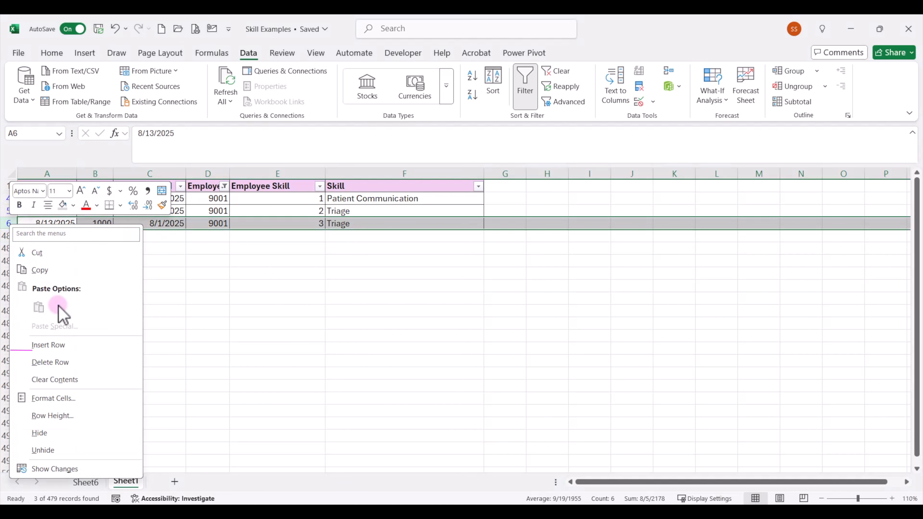
click(77, 363)
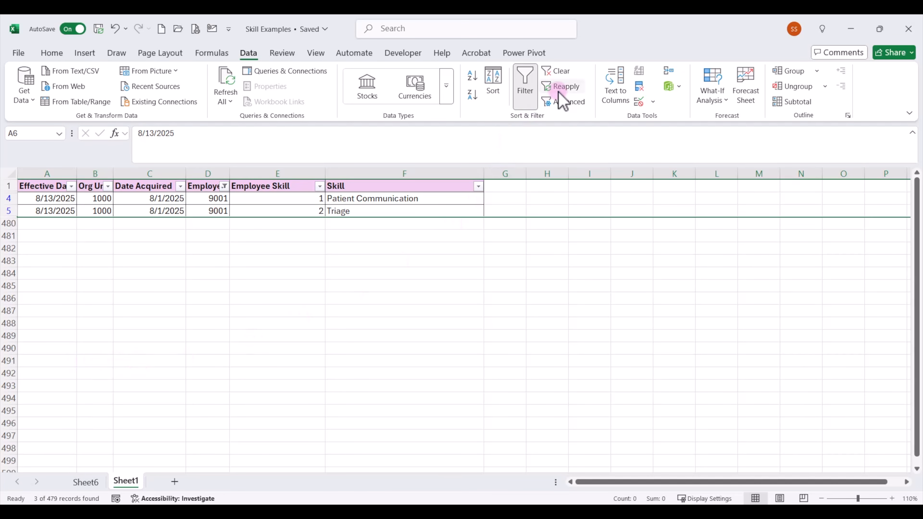
click(562, 72)
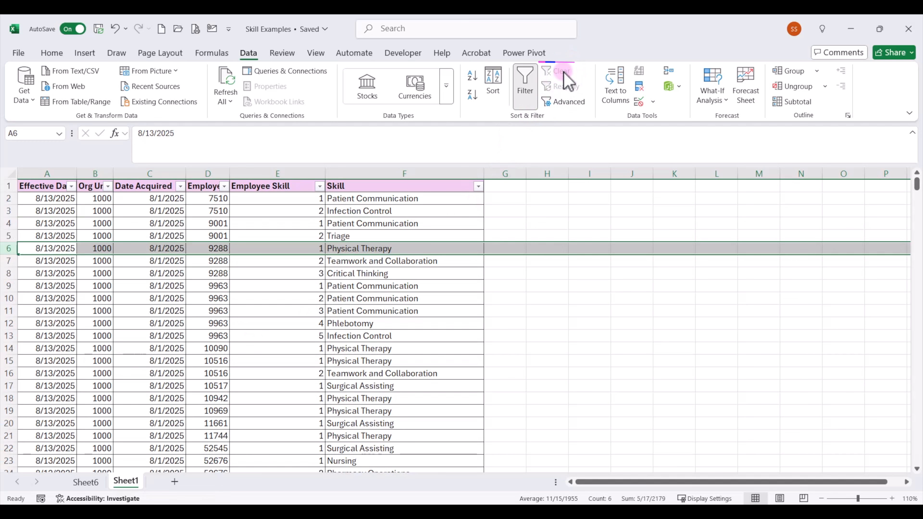
click(32, 187)
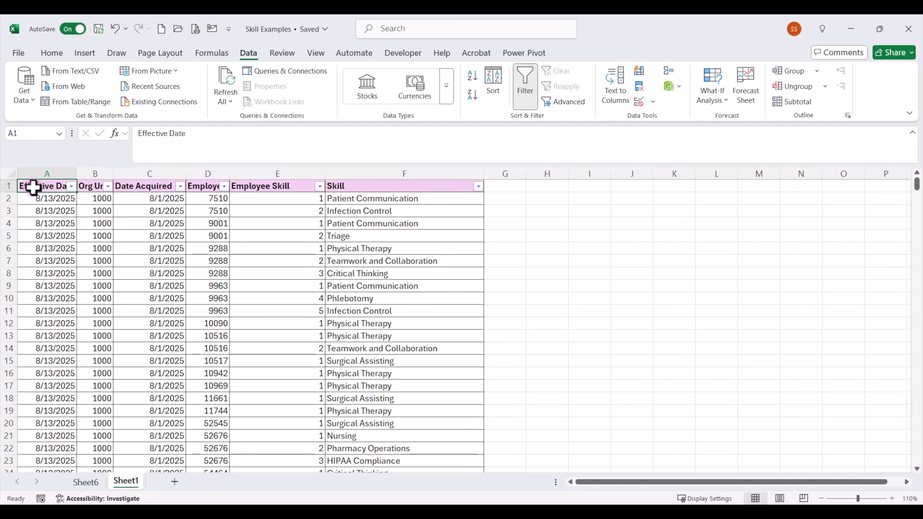